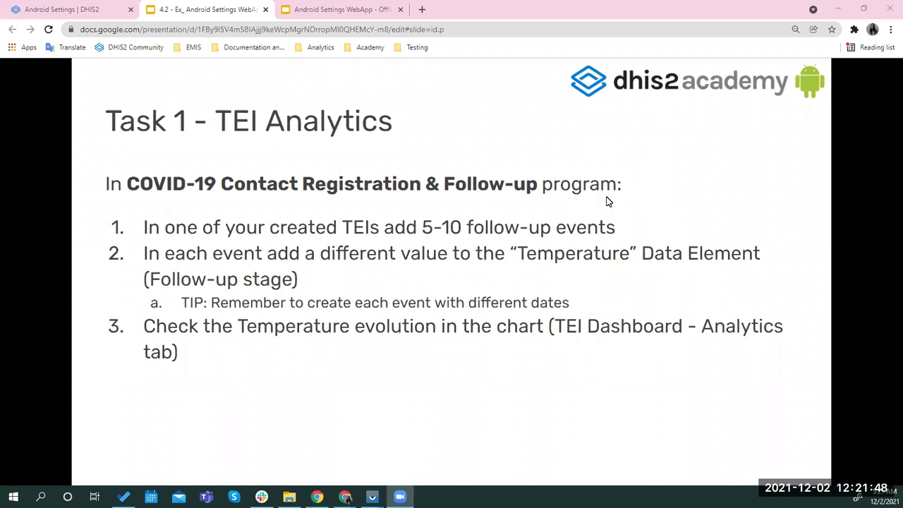
- Switch to the Android Settings TEI Analytics page listing the COVID-19 Temperature item
{"action": "left_click", "coordinate": [95, 12]}
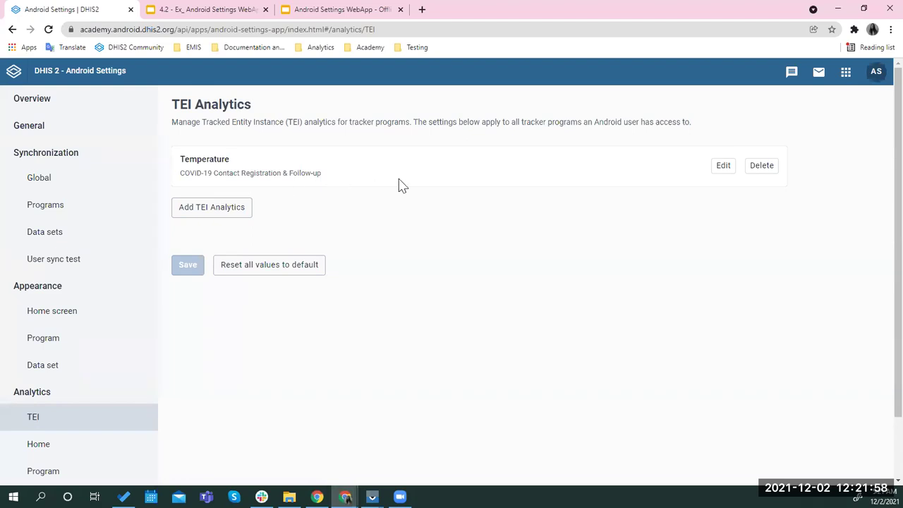
- Review the Temperature item's line chart, daily period and Temperature data element, then return to the Task 1 slide
{"action": "left_click", "coordinate": [725, 167]}
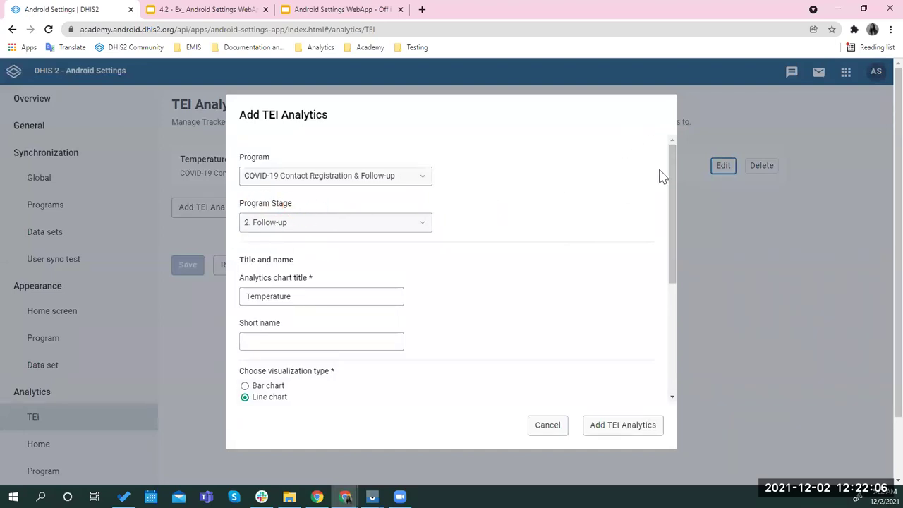
{"action": "left_click_drag", "start_coordinate": [670, 171], "coordinate": [678, 226]}
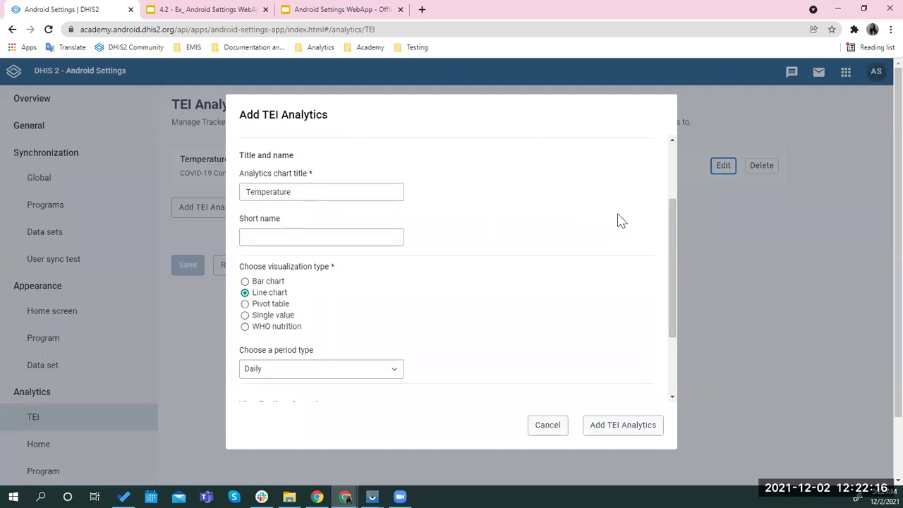
{"action": "left_click_drag", "start_coordinate": [674, 227], "coordinate": [671, 290]}
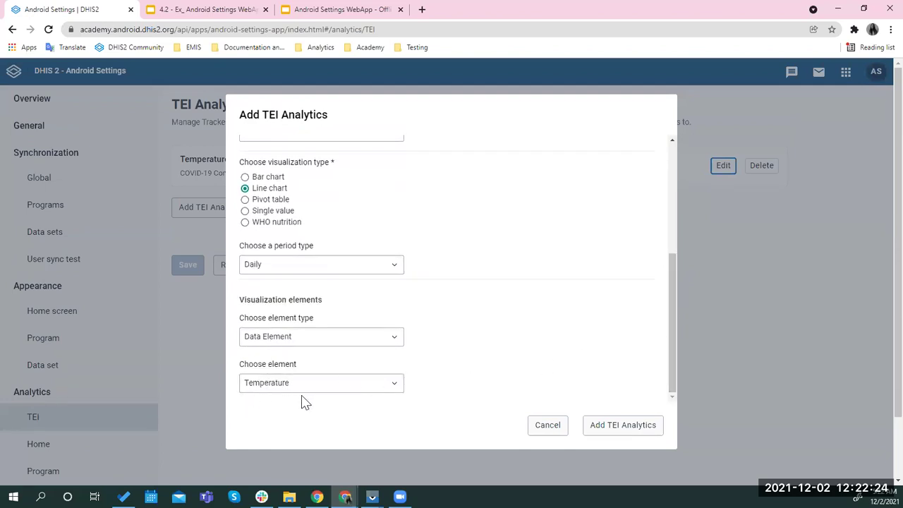
{"action": "left_click", "coordinate": [200, 7]}
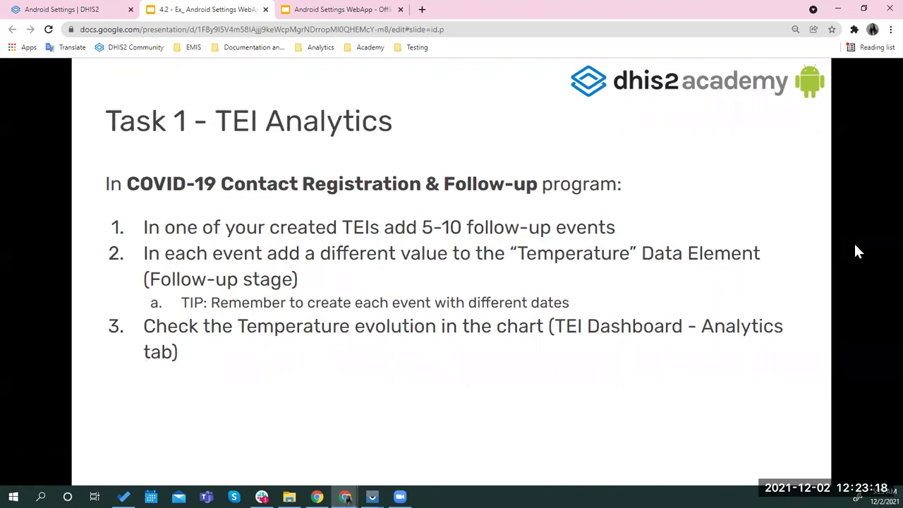
- Advance to the Task 2 - Home Analytics slide
{"action": "key", "text": "Right"}
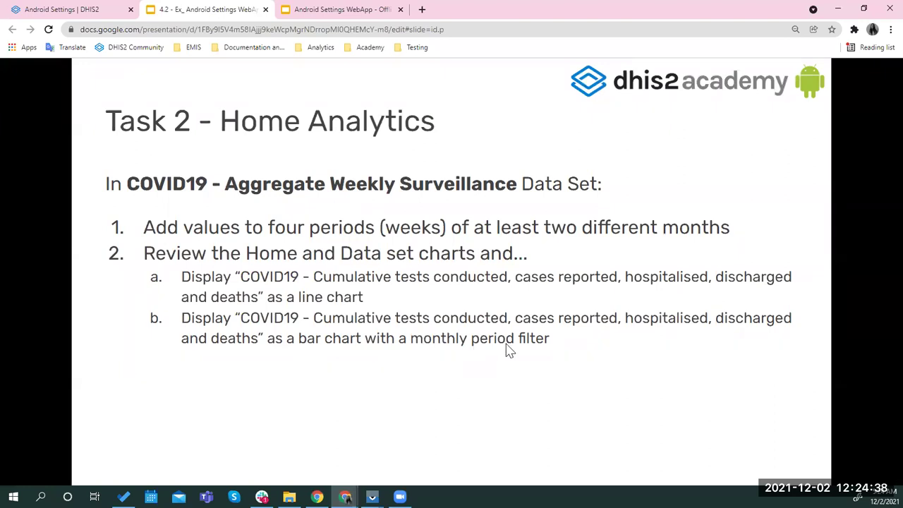
- Step through the Your turn!, Word of the day, feedback and Thank you! slides, then step back
{"action": "left_click", "coordinate": [810, 247]}
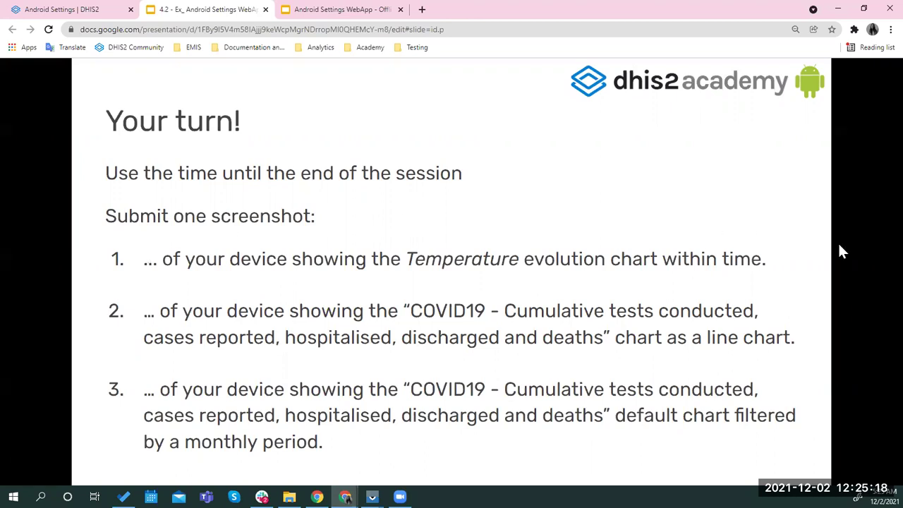
{"action": "key", "text": "Right"}
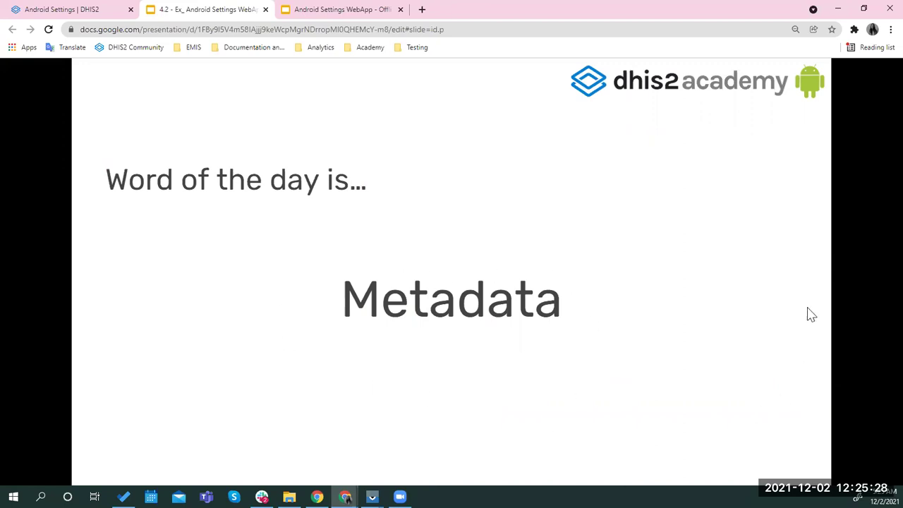
{"action": "key", "text": "Right"}
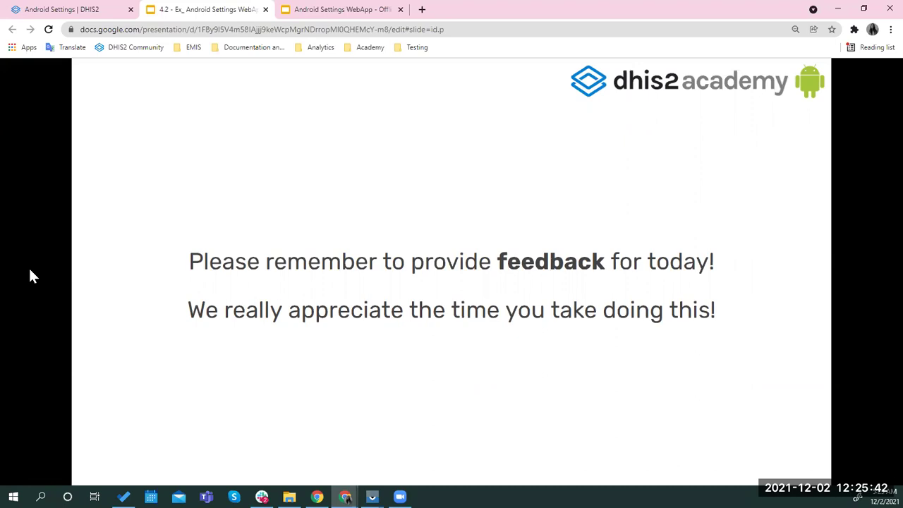
{"action": "key", "text": "Right"}
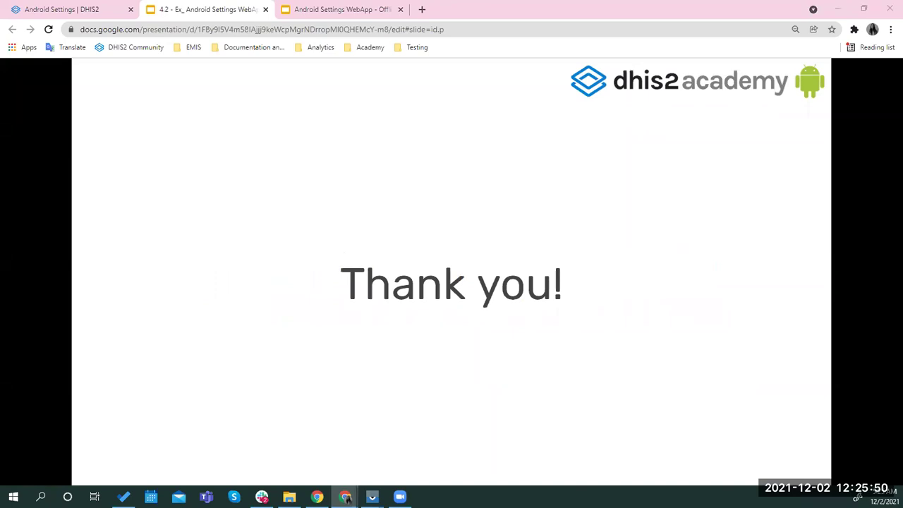
{"action": "key", "text": "Left"}
{"action": "key", "text": "Left"}
{"action": "key", "text": "Left"}
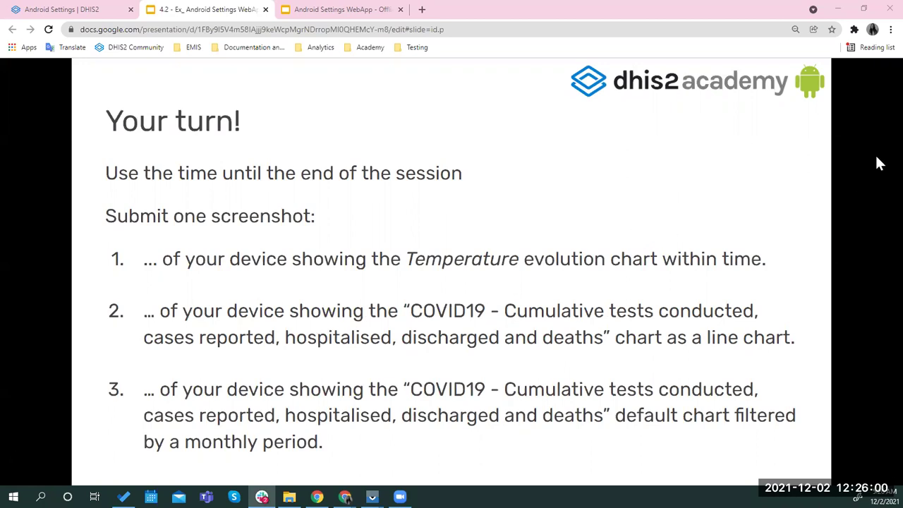
- Bring the Android device mirror forward and show the Home analytics COVID19 cumulative bar chart
{"action": "mouse_move", "coordinate": [372, 496]}
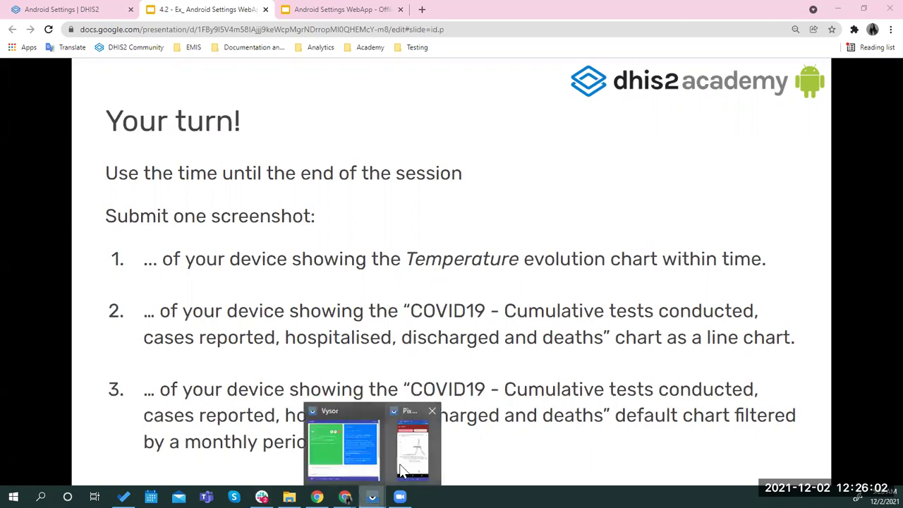
{"action": "left_click", "coordinate": [411, 458]}
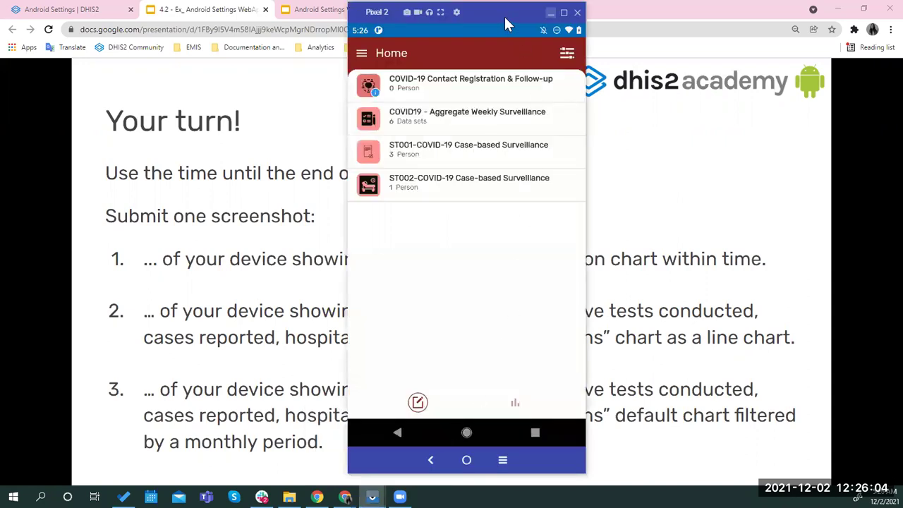
{"action": "left_click_drag", "start_coordinate": [505, 16], "coordinate": [634, 17]}
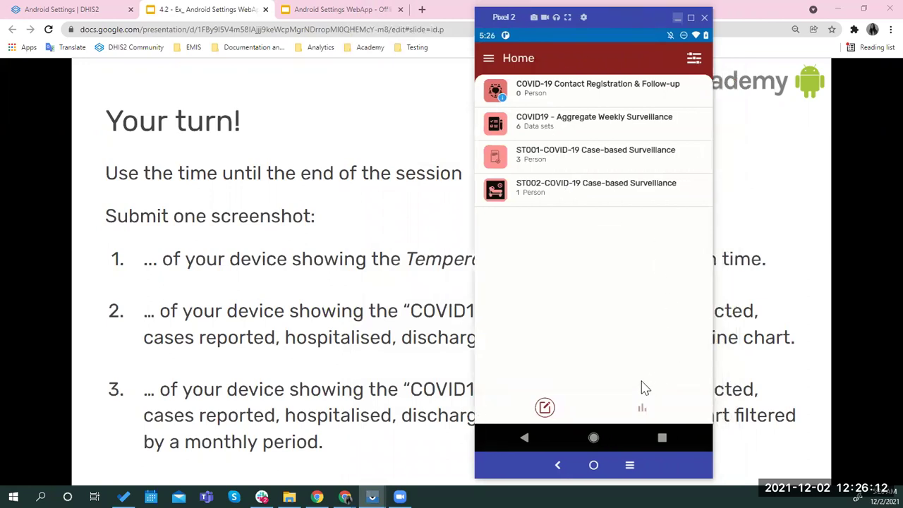
{"action": "left_click", "coordinate": [642, 409]}
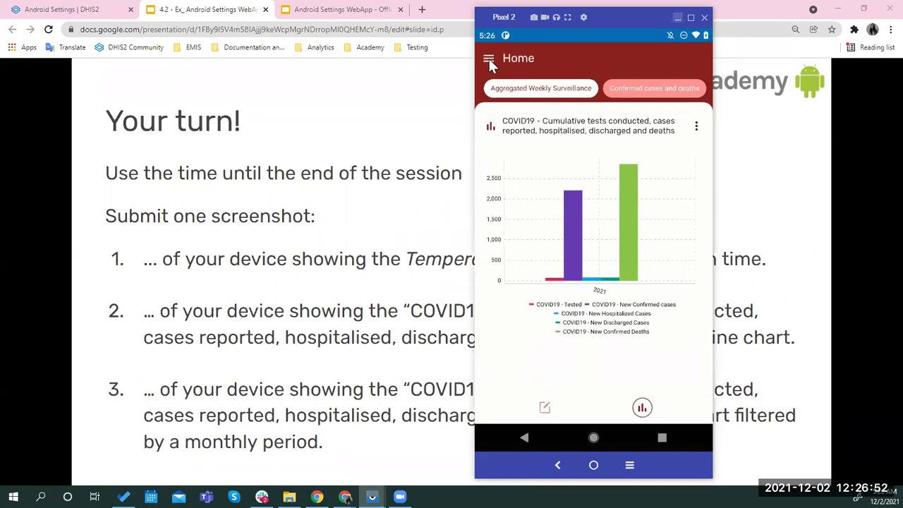
- Open the COVID-19 Contact Registration & Follow-up program on the device, then return to the Home program list
{"action": "left_click", "coordinate": [544, 410]}
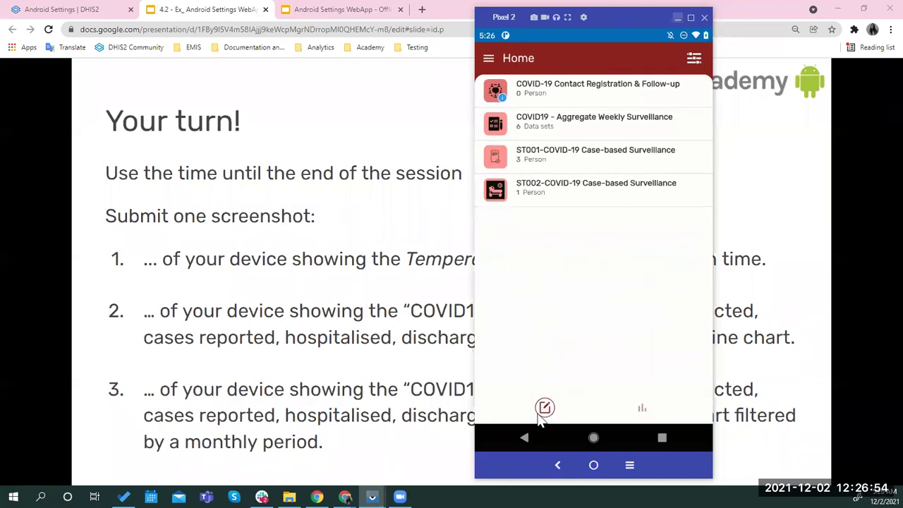
{"action": "left_click", "coordinate": [577, 96]}
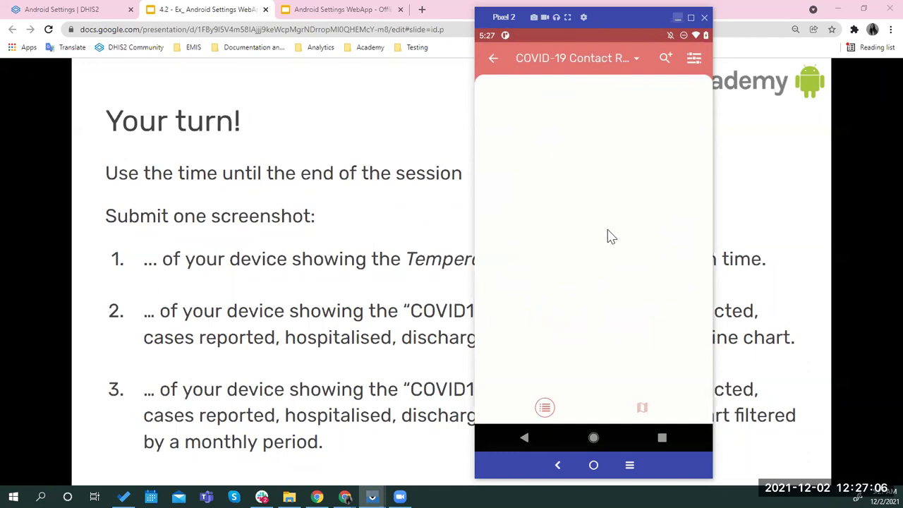
{"action": "left_click", "coordinate": [491, 60]}
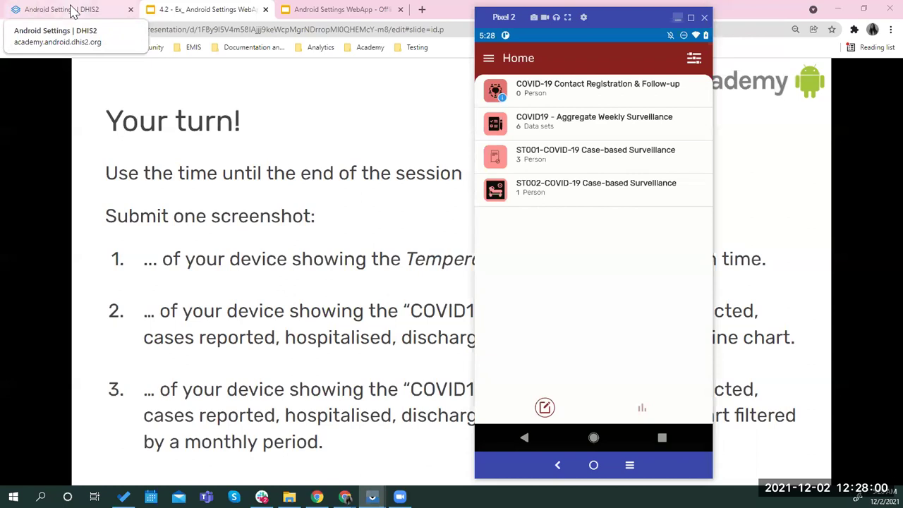
- Cancel the unsaved TEI Analytics form in Android Settings and browse the DHIS2 apps menu
{"action": "left_click", "coordinate": [71, 12]}
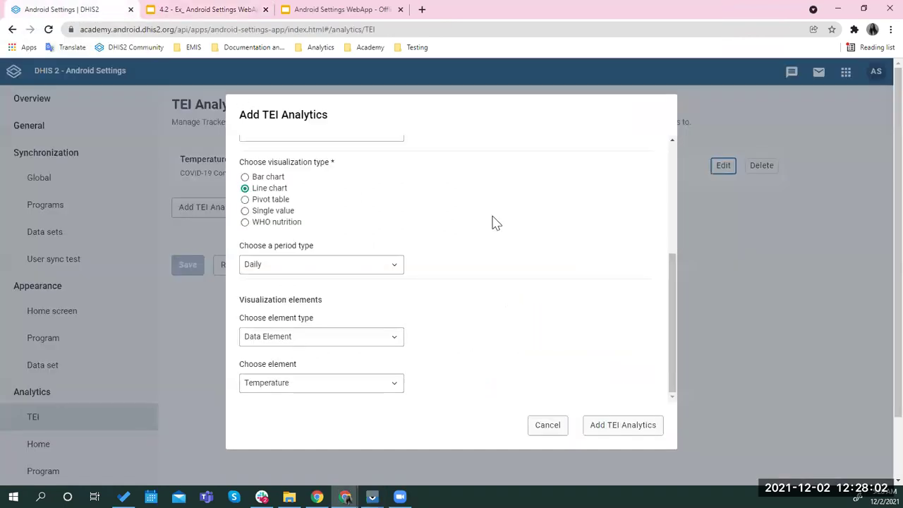
{"action": "left_click", "coordinate": [557, 428]}
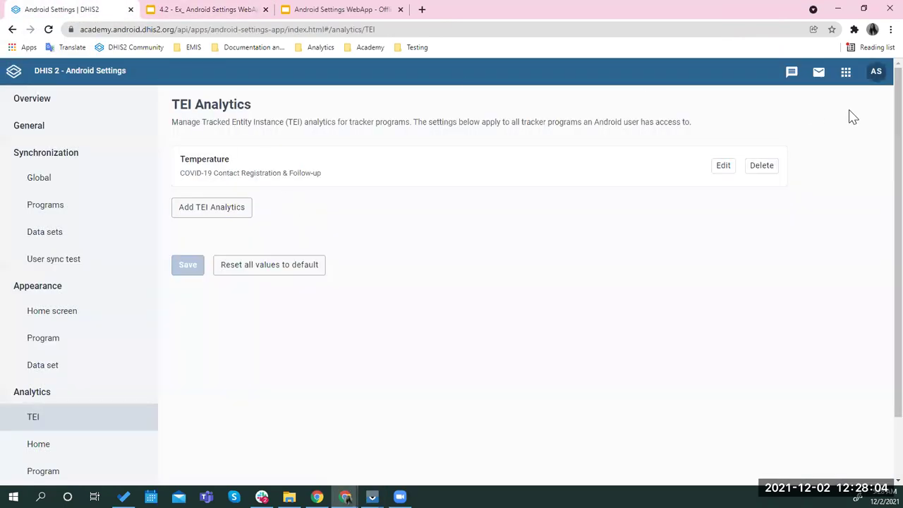
{"action": "left_click", "coordinate": [846, 73]}
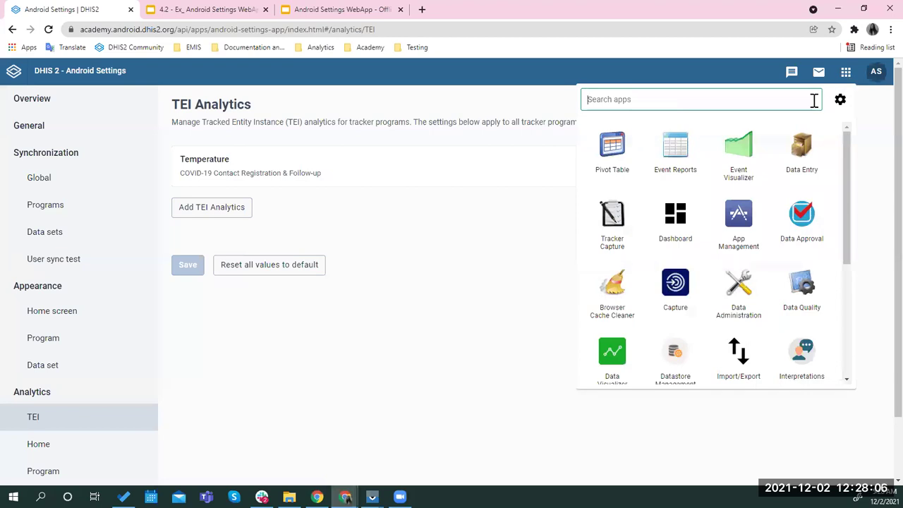
{"action": "scroll", "coordinate": [649, 341], "scroll_direction": "down", "scroll_amount": 1}
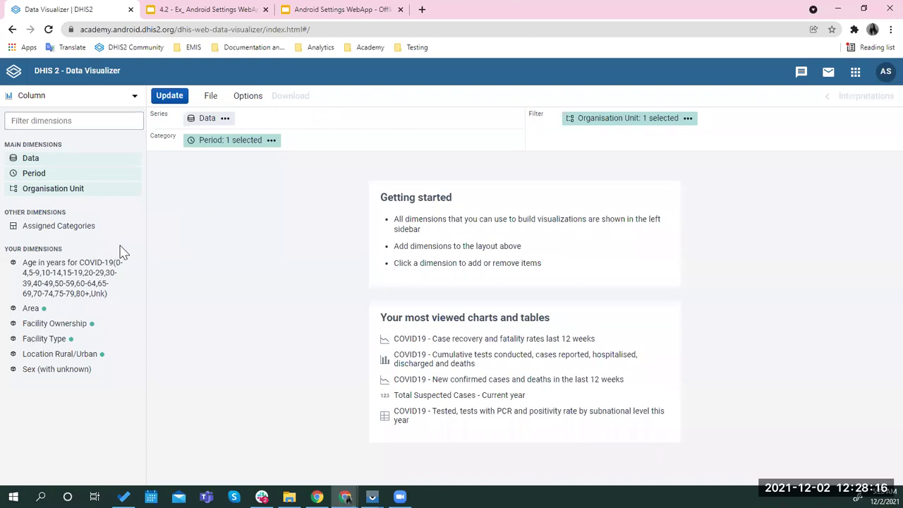
- Open the saved chart 'COVID19 - Confirmed cases by sex in the last 14 weeks' via File > Open
{"action": "left_click", "coordinate": [209, 96]}
{"action": "left_click", "coordinate": [246, 168]}
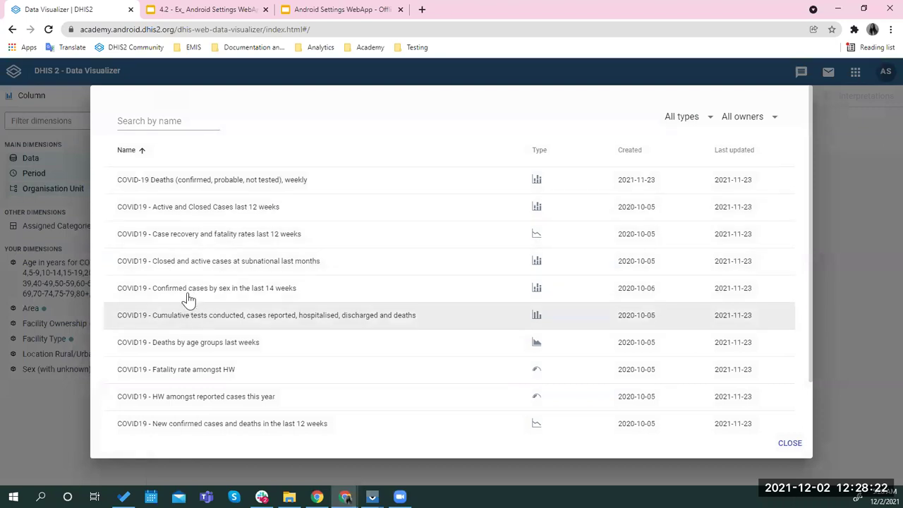
{"action": "left_click", "coordinate": [189, 295]}
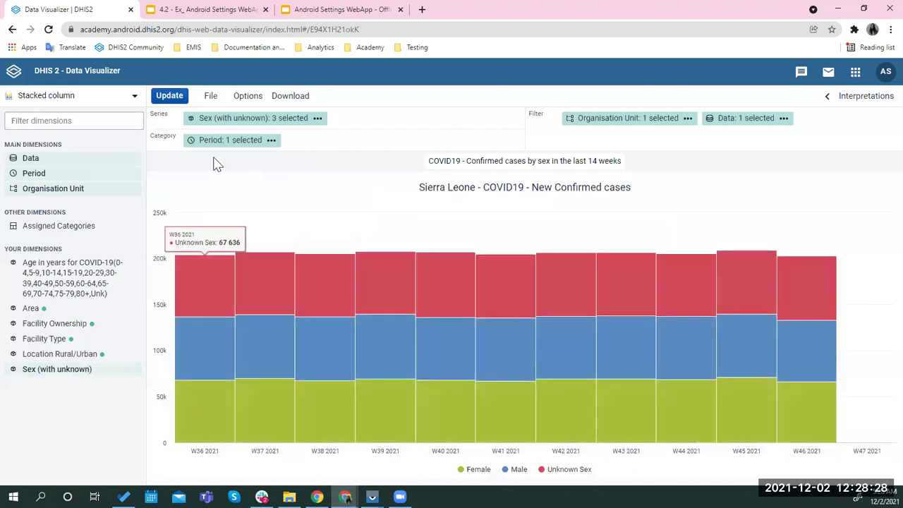
- Inspect the chart's Sex (with unknown) and Last 12 weeks period selections, then its Organisation Unit filter
{"action": "left_click", "coordinate": [205, 121]}
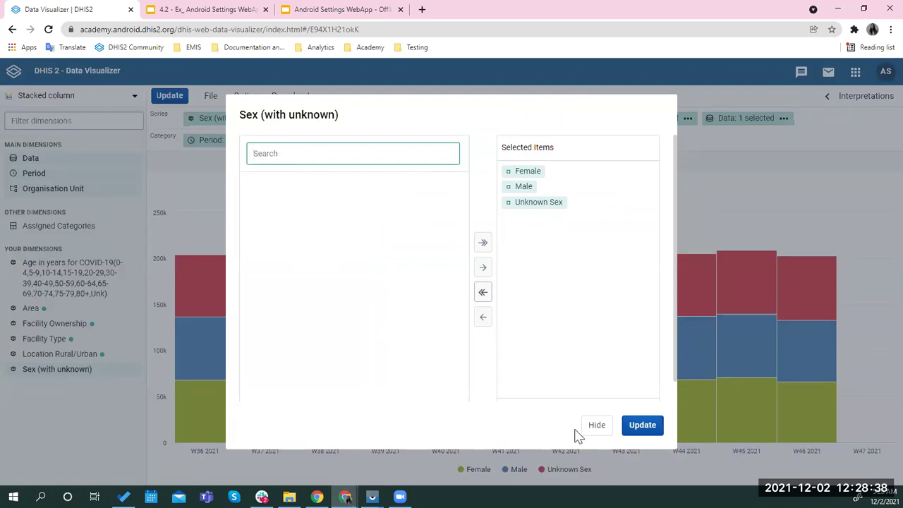
{"action": "left_click", "coordinate": [767, 234]}
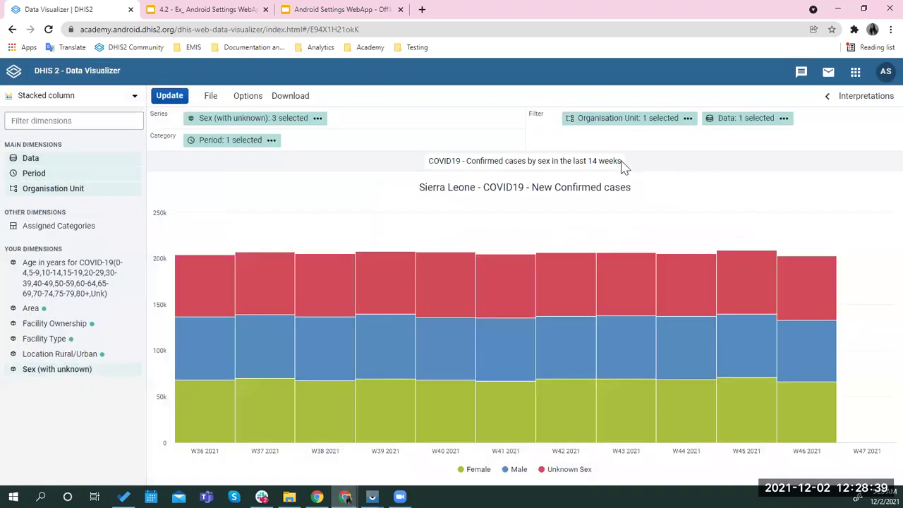
{"action": "left_click", "coordinate": [221, 144]}
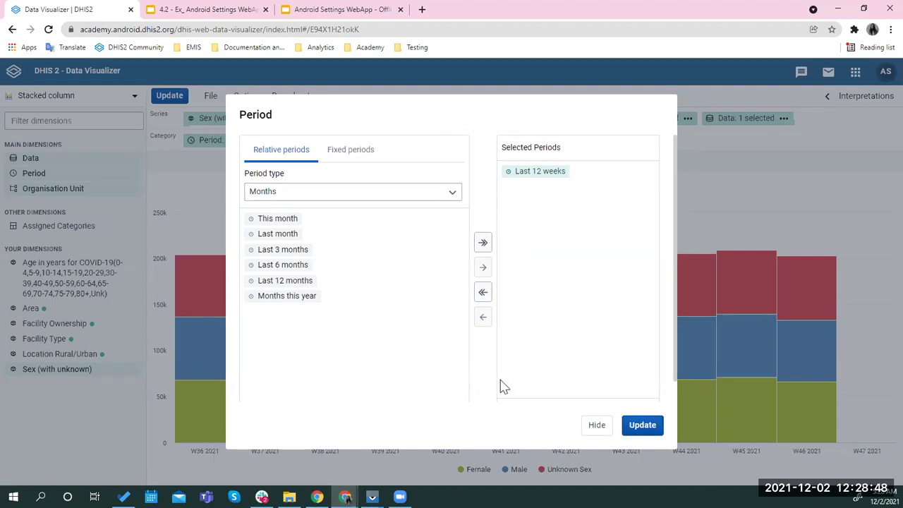
{"action": "left_click", "coordinate": [597, 425]}
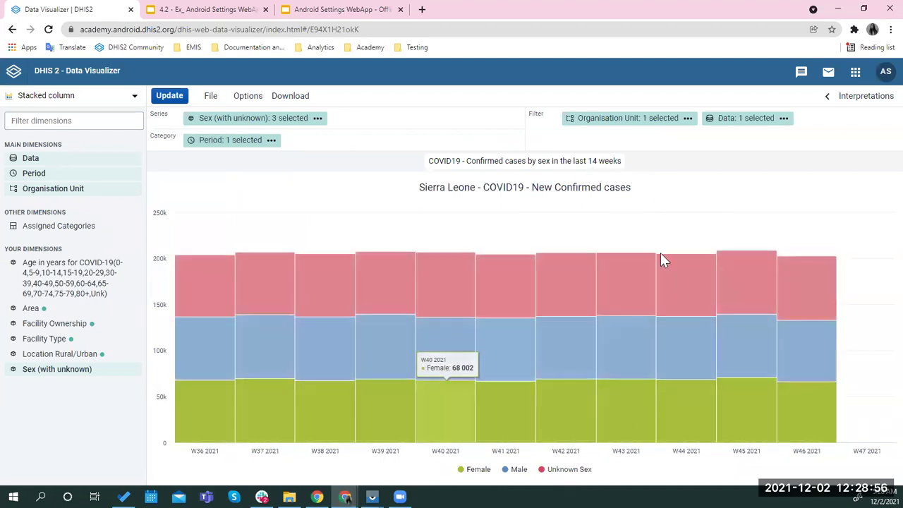
{"action": "left_click", "coordinate": [662, 120]}
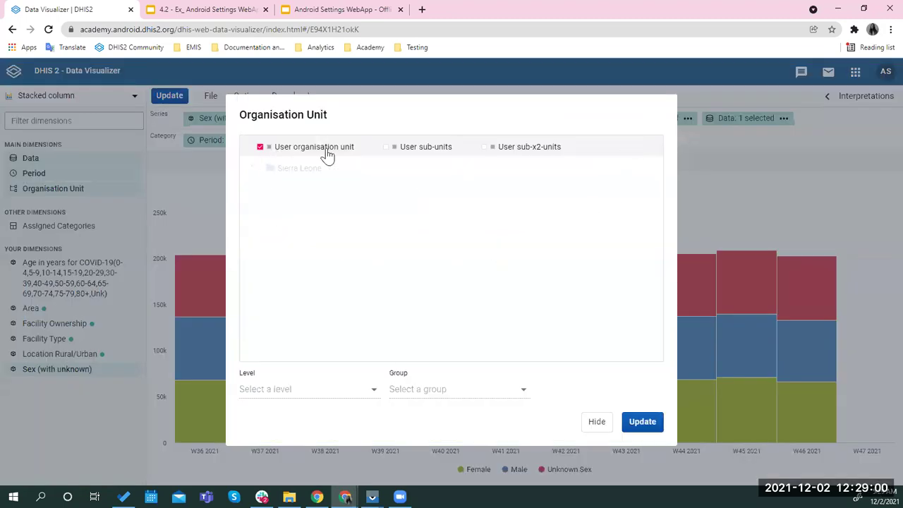
- Toggle User organisation unit off and back on, then update the chart
{"action": "left_click", "coordinate": [261, 148]}
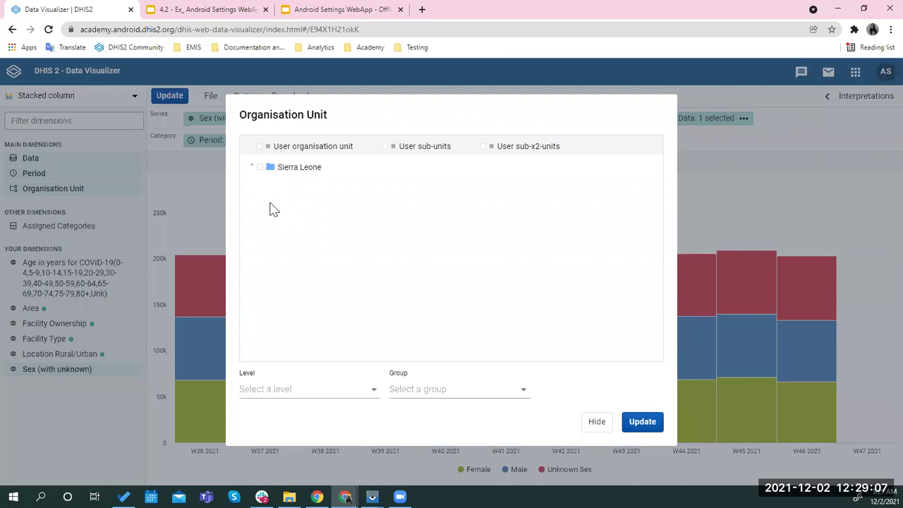
{"action": "left_click", "coordinate": [260, 146]}
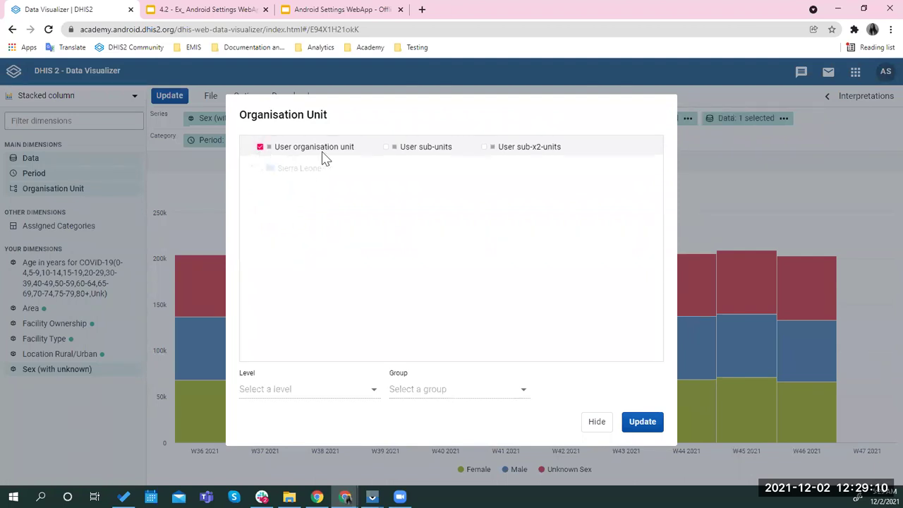
{"action": "left_click", "coordinate": [642, 423]}
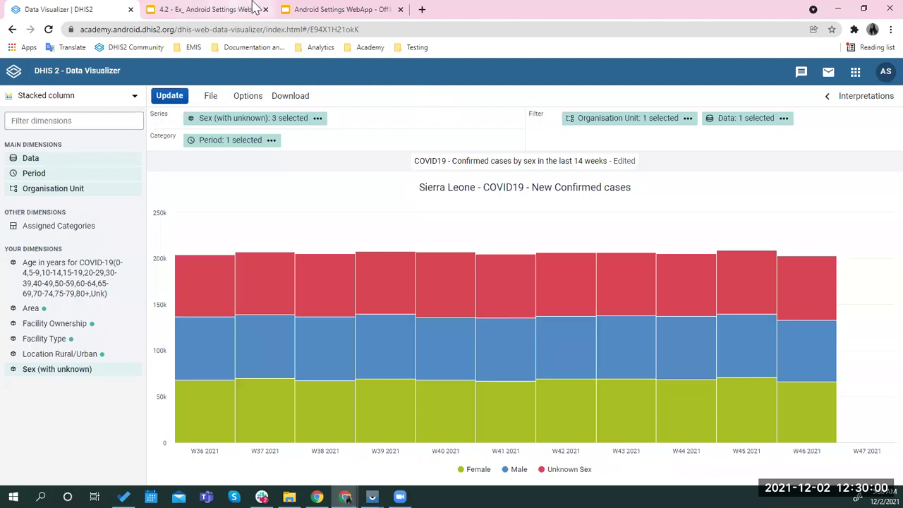
- Return to the Your turn! slide and advance to the 'Word of the day is… Metadata' slide
{"action": "left_click", "coordinate": [254, 8]}
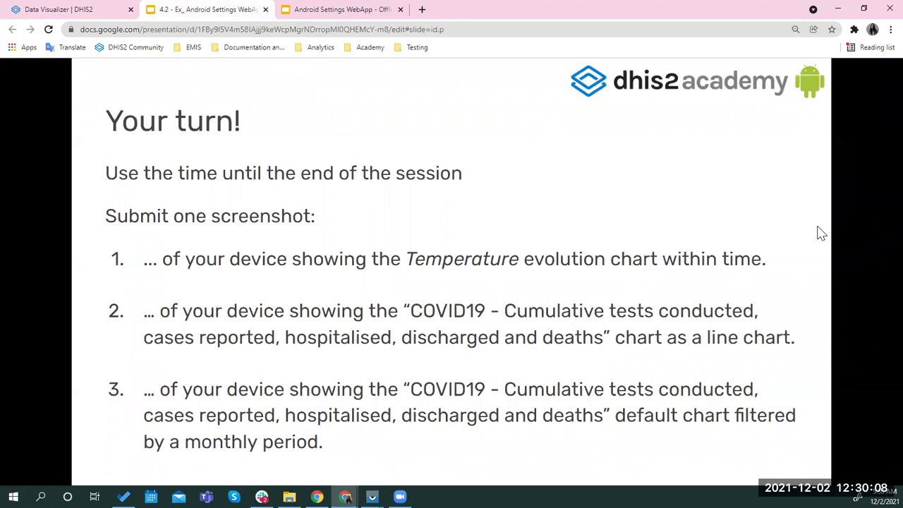
{"action": "key", "text": "Right"}
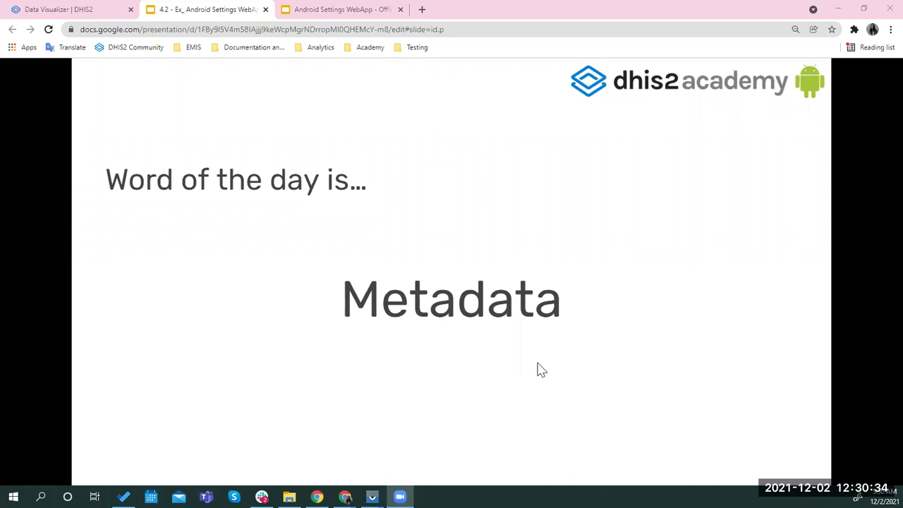
- Return to the 'Your turn!' slide listing the three chart screenshots to submit
{"action": "mouse_move", "coordinate": [54, 402]}
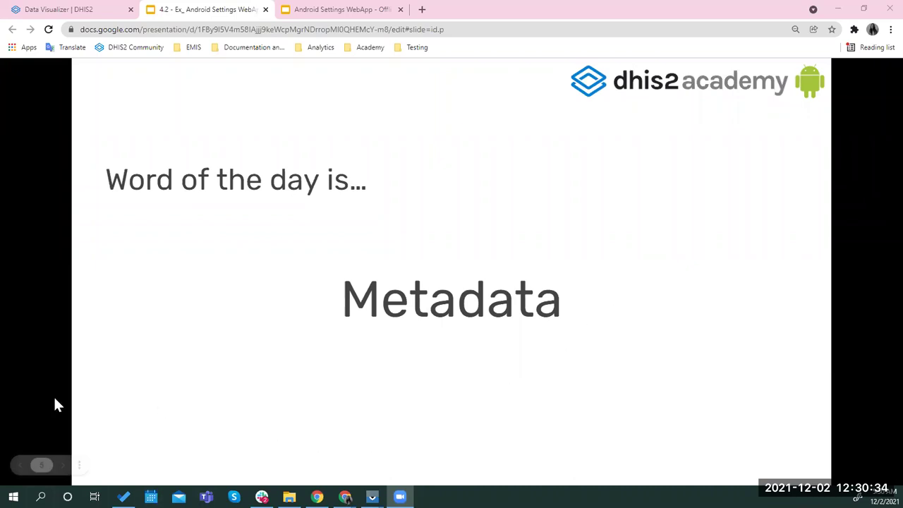
{"action": "left_click", "coordinate": [20, 467]}
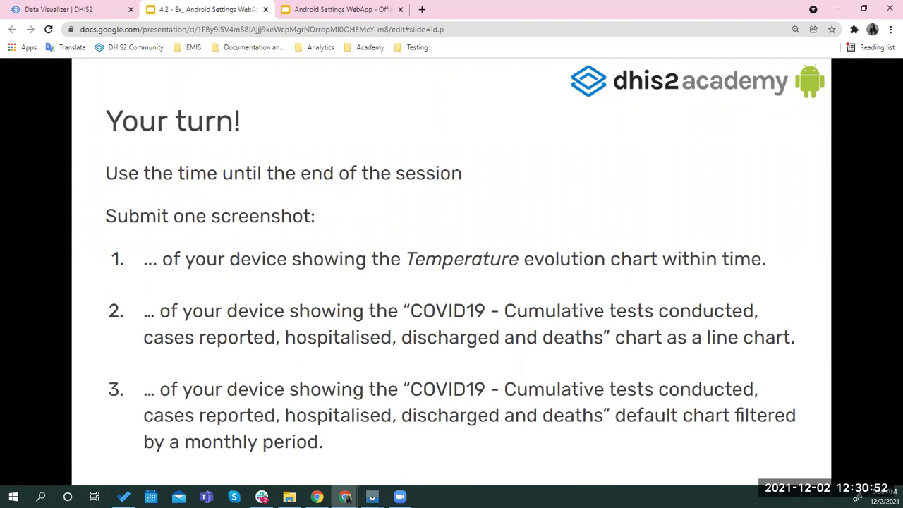
{"action": "left_click", "coordinate": [262, 497]}
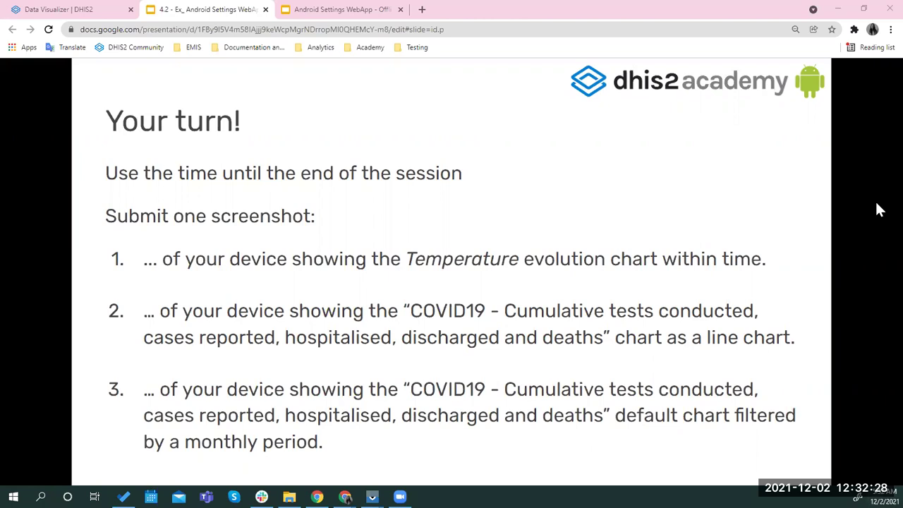
{"action": "left_click", "coordinate": [315, 9]}
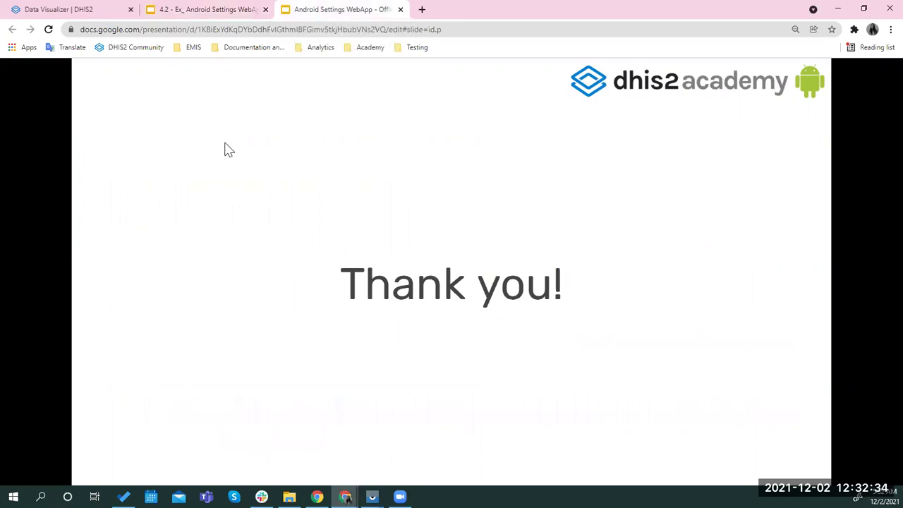
{"action": "left_click", "coordinate": [19, 467]}
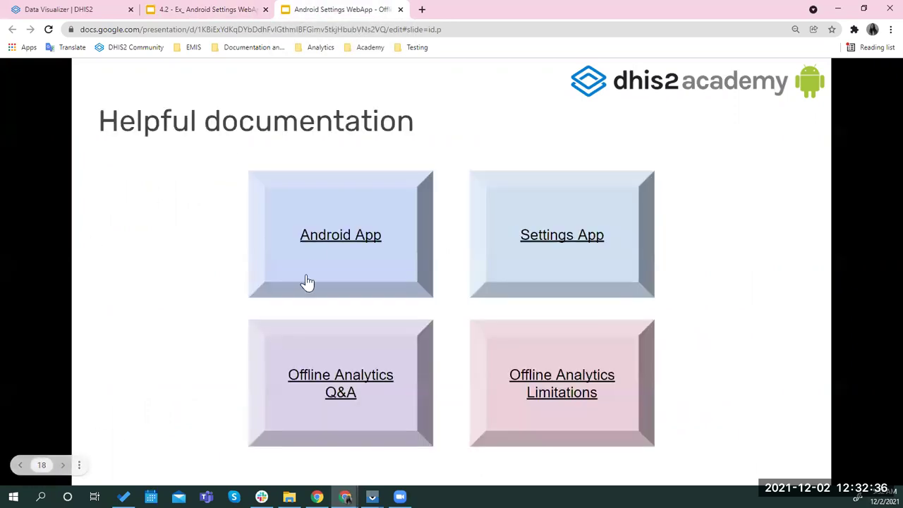